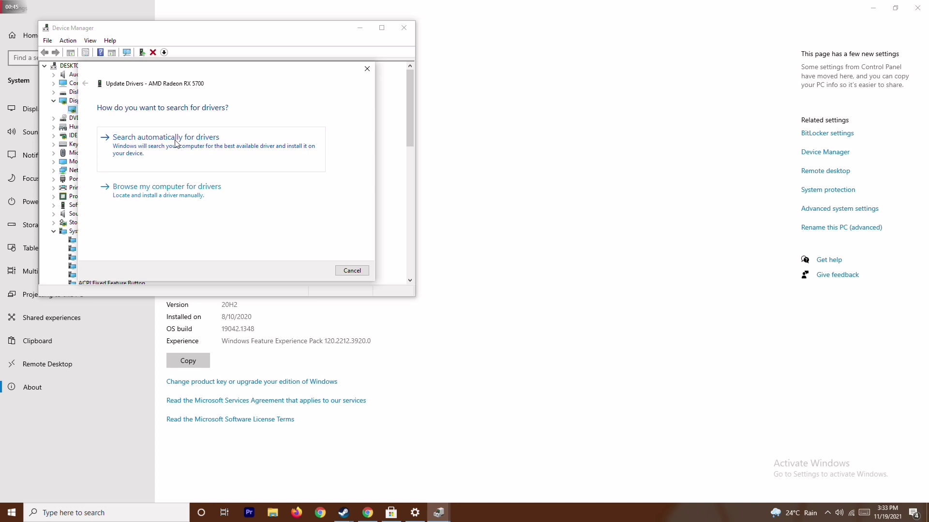
# Confirm the AMD Radeon RX 5700 already has its best driver, then close Device Manager and About
pyautogui.click(174, 141)
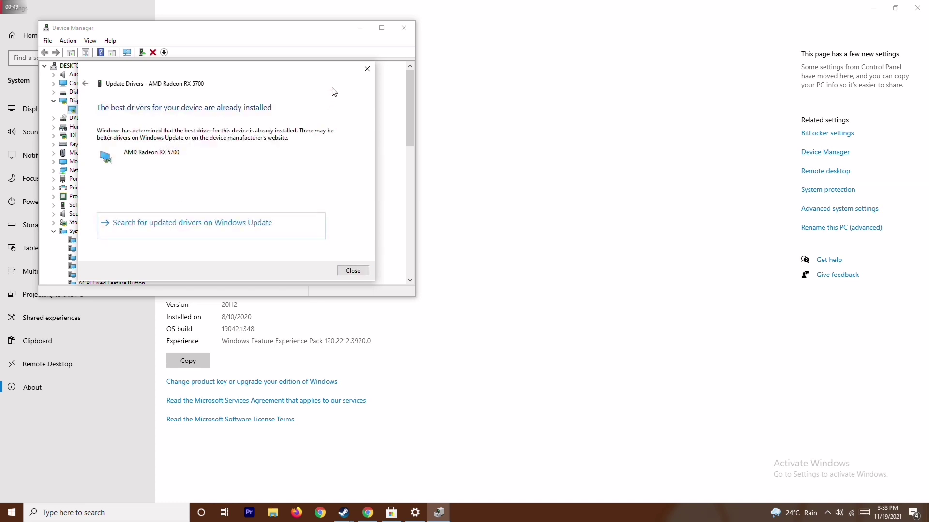
pyautogui.click(367, 68)
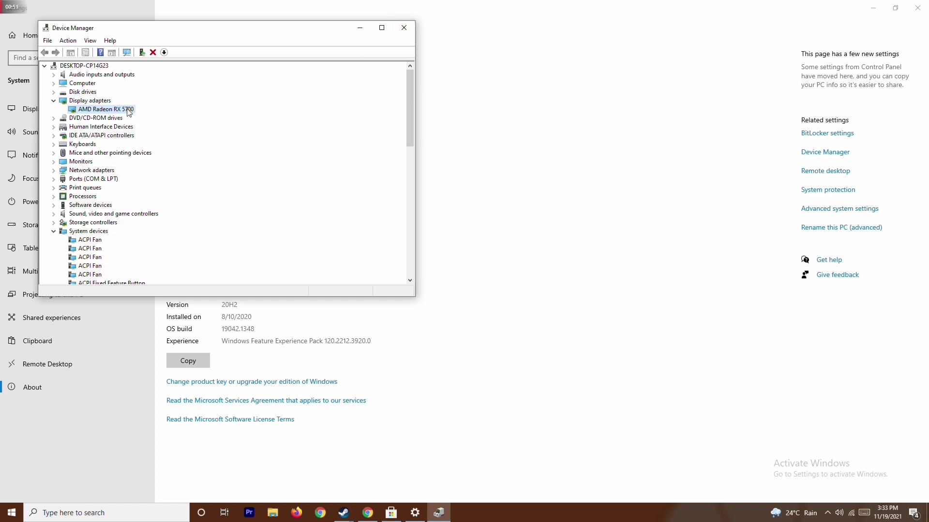
pyautogui.click(53, 101)
pyautogui.click(53, 223)
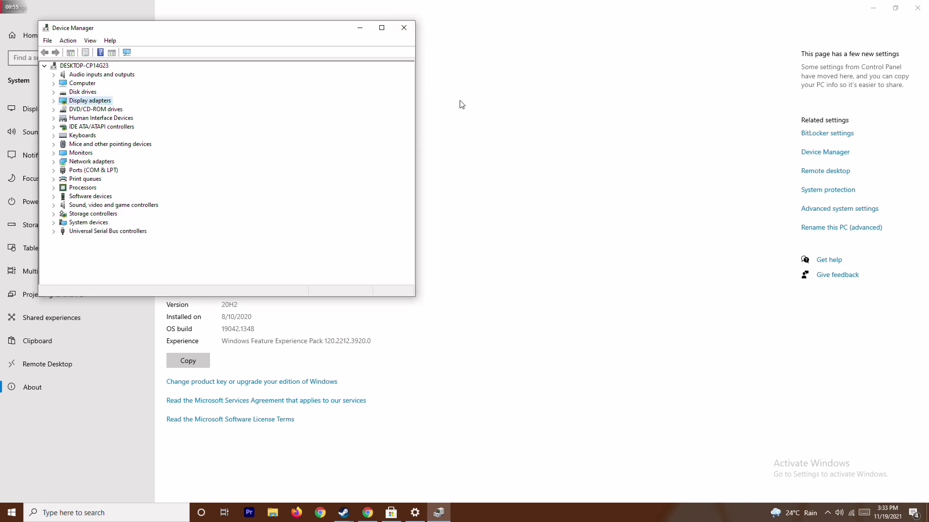
pyautogui.click(404, 28)
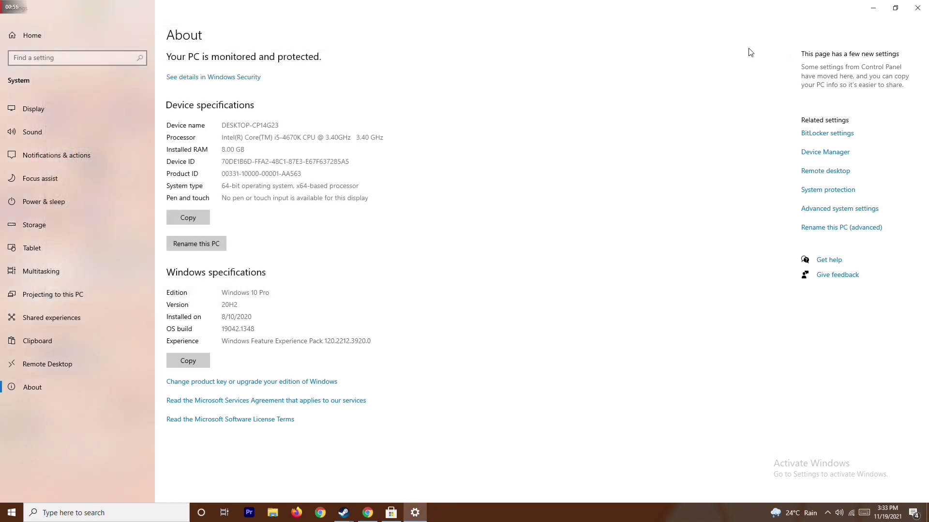
pyautogui.click(918, 8)
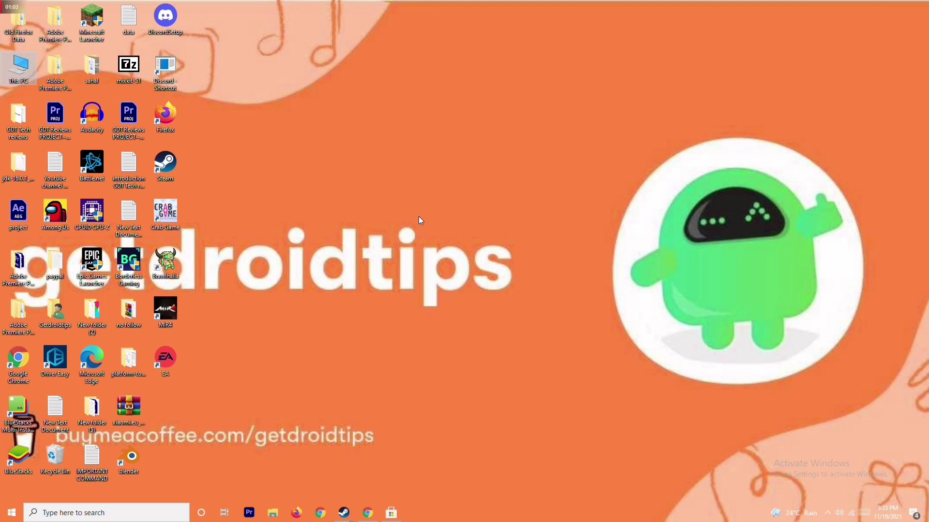
# Check in Settings' Update & Security that Windows Update reports the PC up to date, then close Settings
pyautogui.click(124, 512)
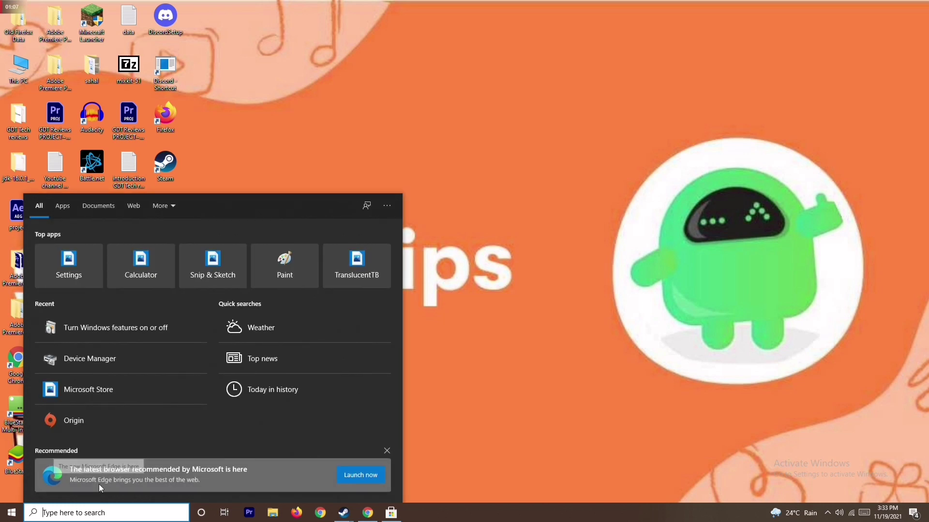
pyautogui.write('sett')
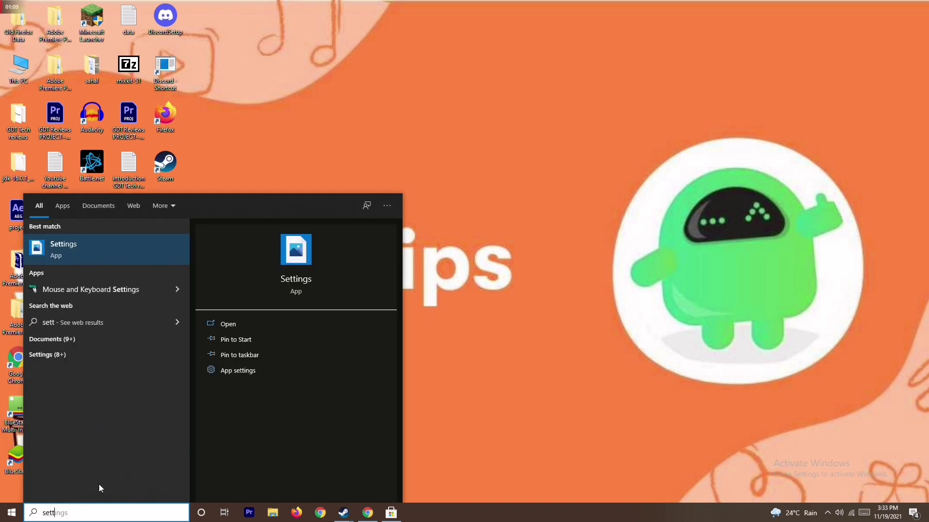
pyautogui.click(132, 250)
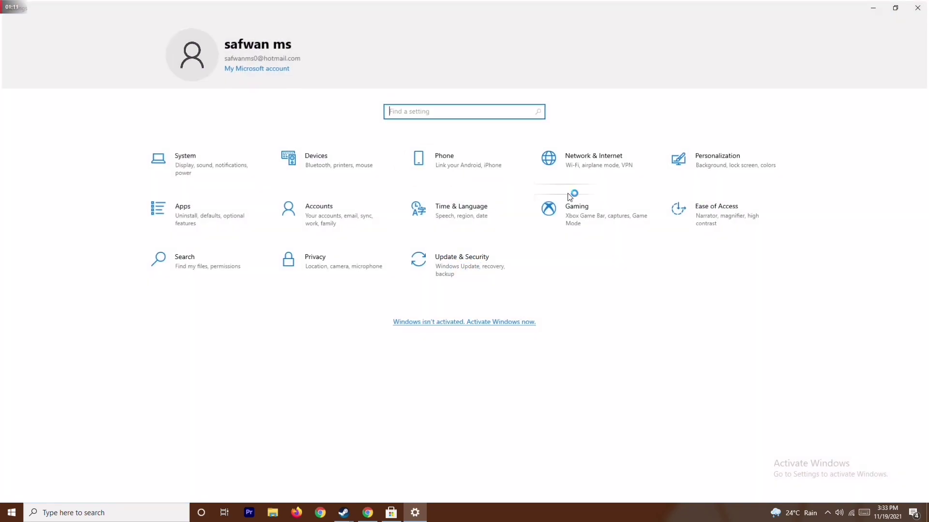
pyautogui.click(470, 266)
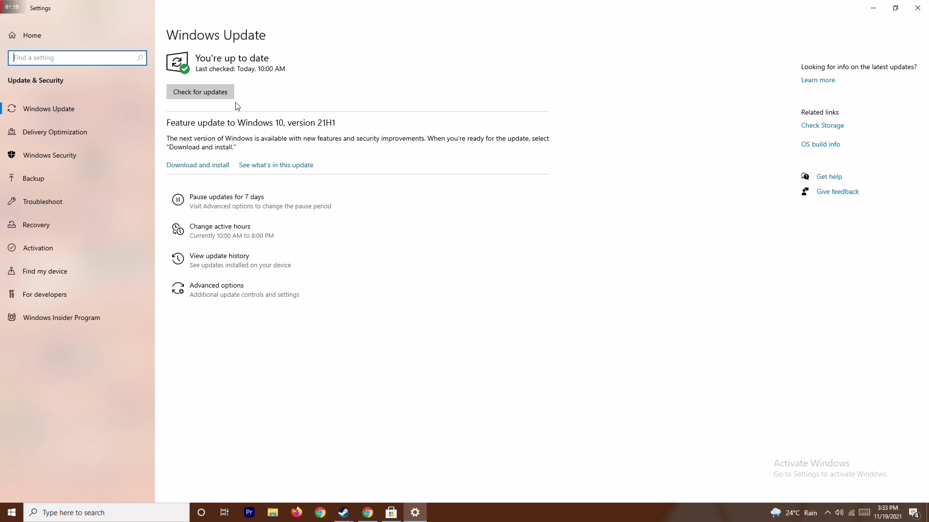
pyautogui.click(917, 10)
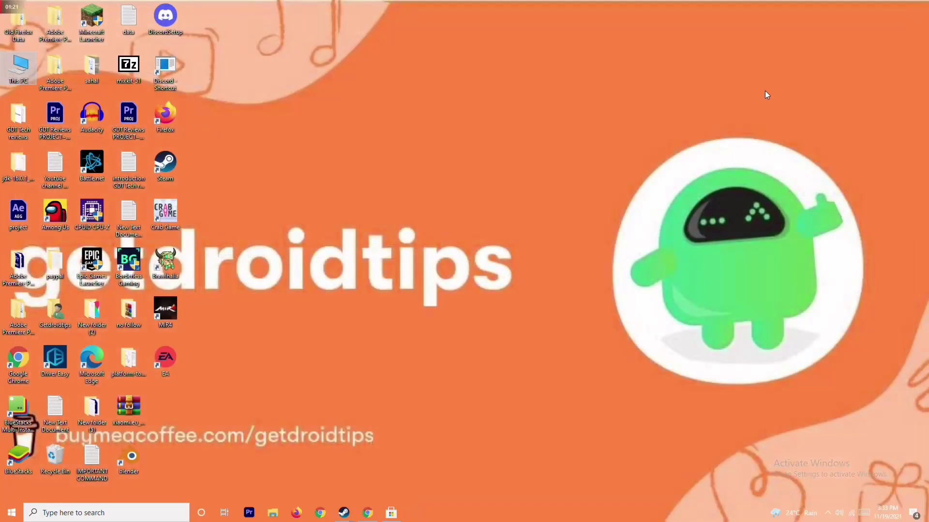
# Refresh the desktop, end the Microsoft Store app in Task Manager, and close Task Manager
pyautogui.rightClick(566, 177)
pyautogui.click(511, 218)
pyautogui.rightClick(492, 514)
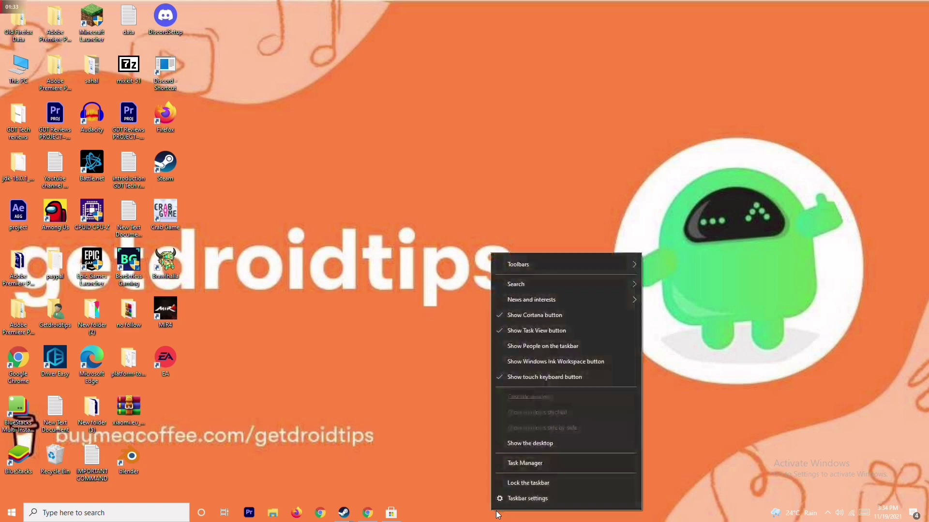
pyautogui.click(553, 465)
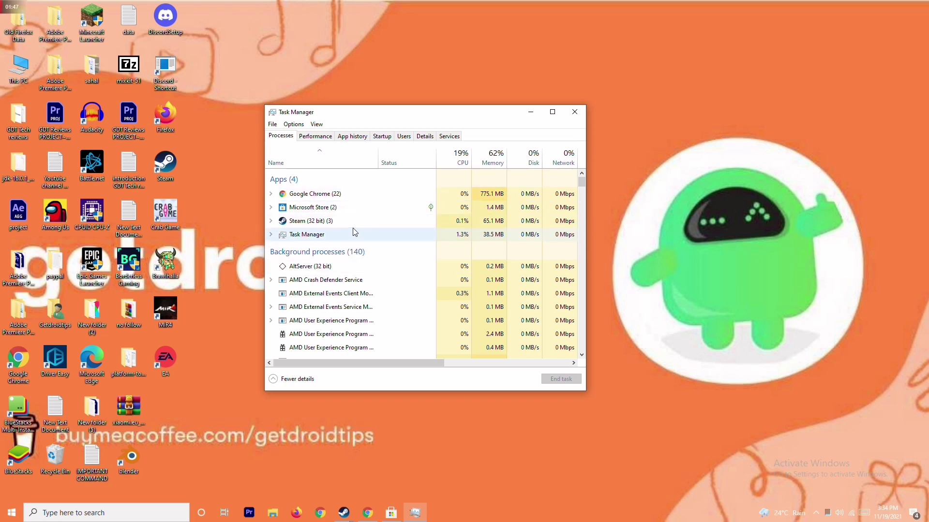
pyautogui.click(364, 207)
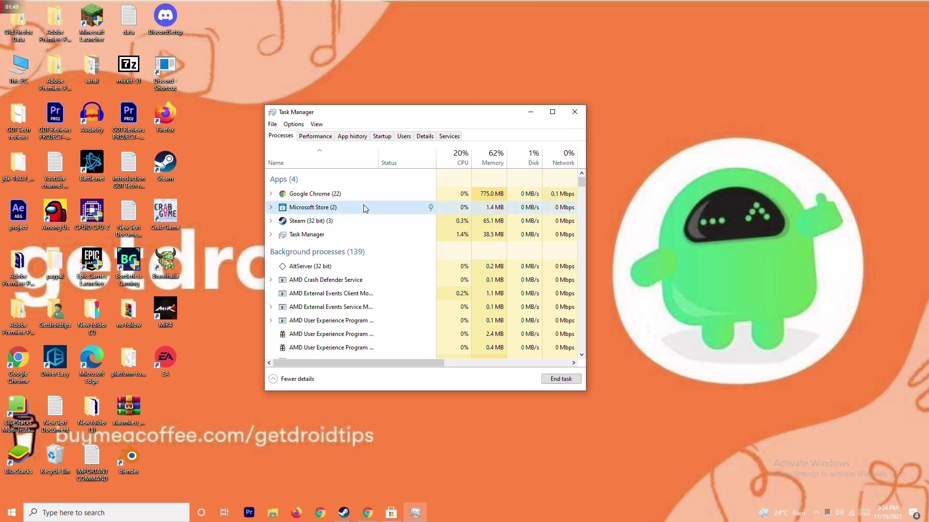
pyautogui.rightClick(396, 213)
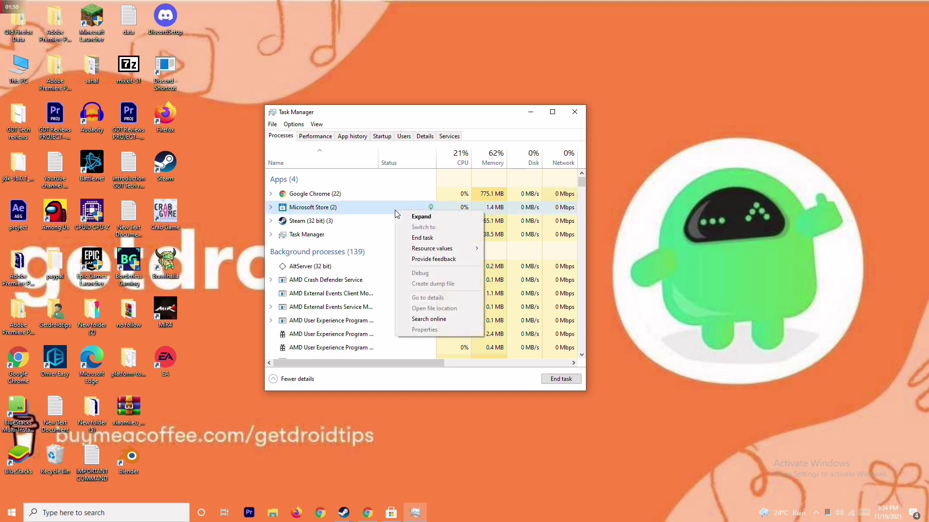
pyautogui.click(422, 238)
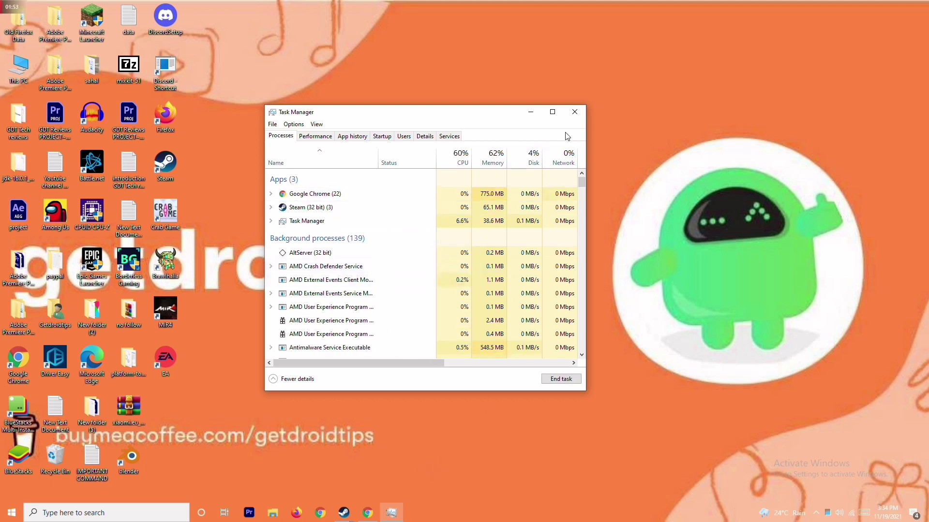
pyautogui.click(576, 115)
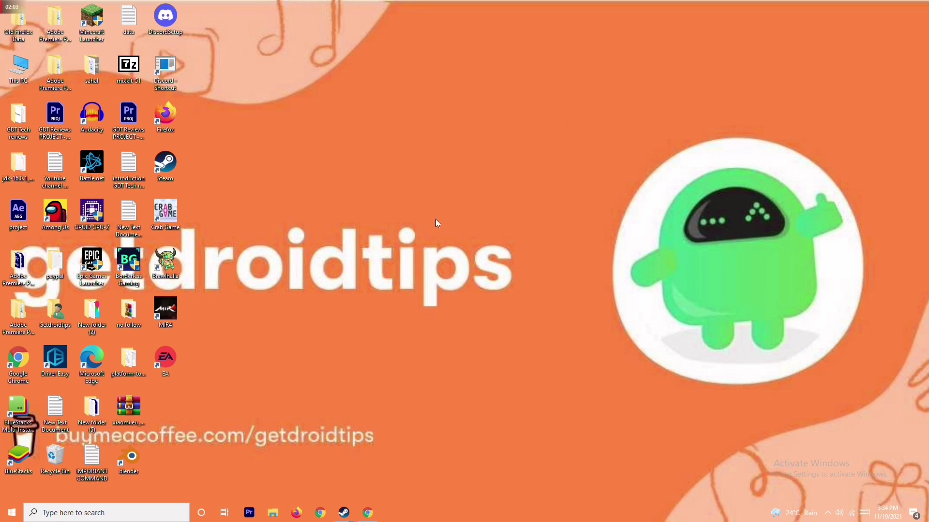
# Check the Crab Game desktop shortcut's properties, then bring up the Steam window previews
pyautogui.rightClick(173, 230)
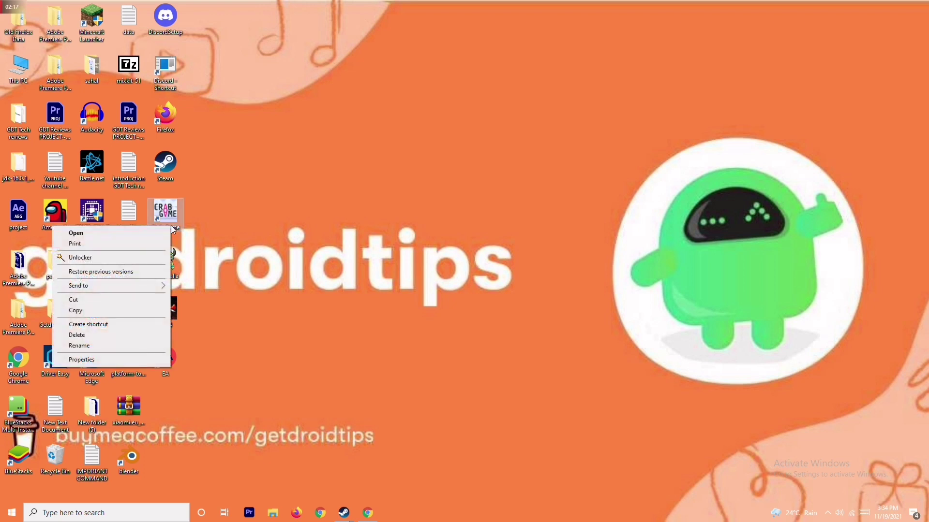
pyautogui.click(174, 217)
pyautogui.rightClick(173, 218)
pyautogui.click(242, 227)
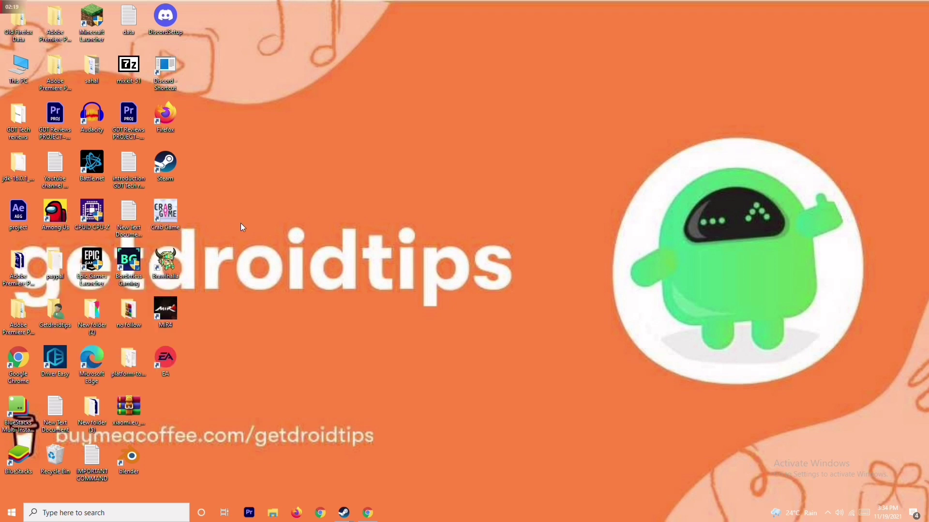
pyautogui.rightClick(164, 229)
pyautogui.click(120, 361)
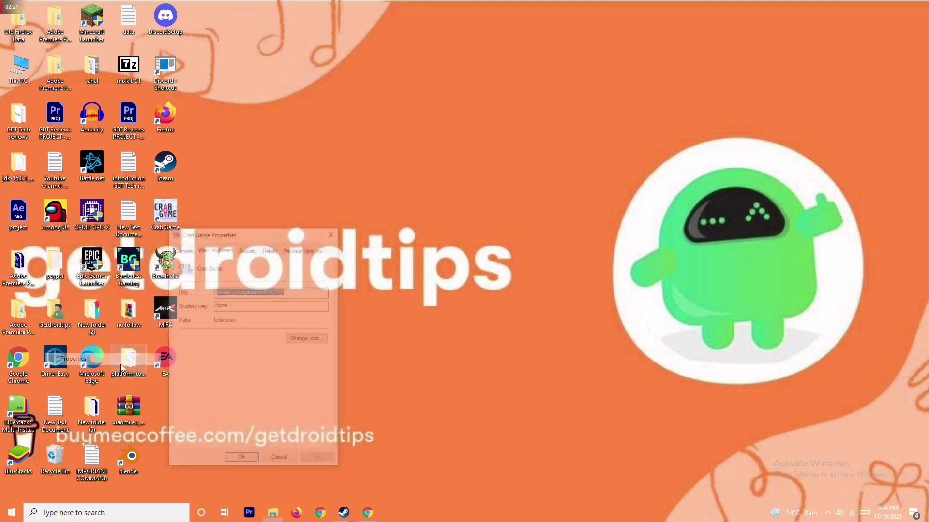
pyautogui.click(334, 233)
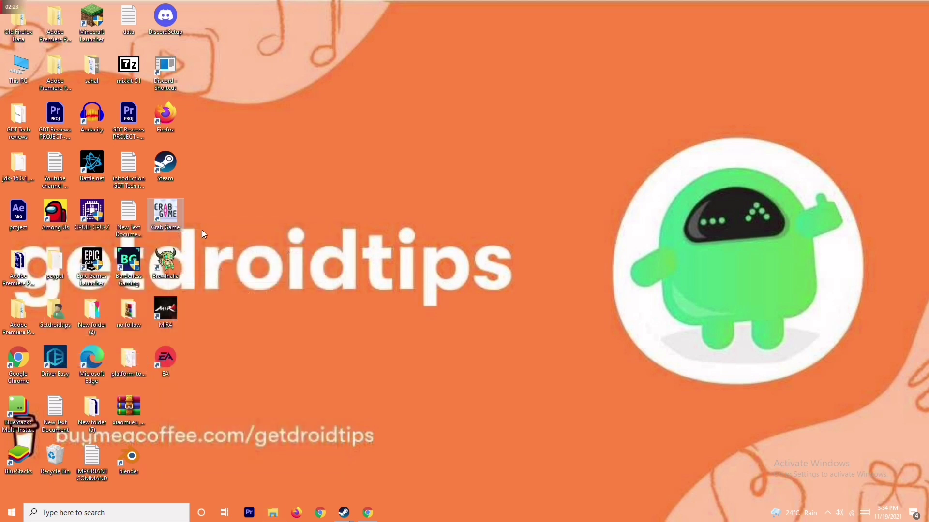
pyautogui.click(344, 512)
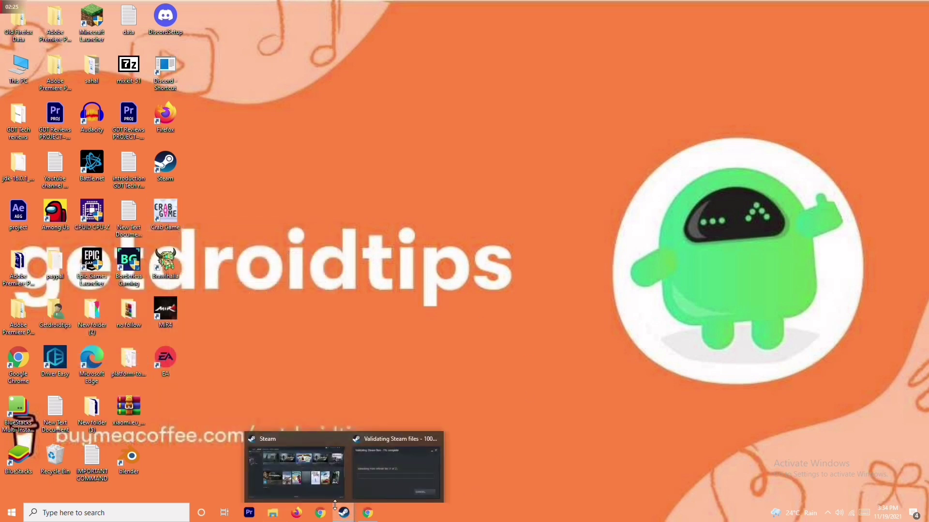
# Browse Crab Game's local files from its Steam library properties to open the install folder
pyautogui.click(321, 462)
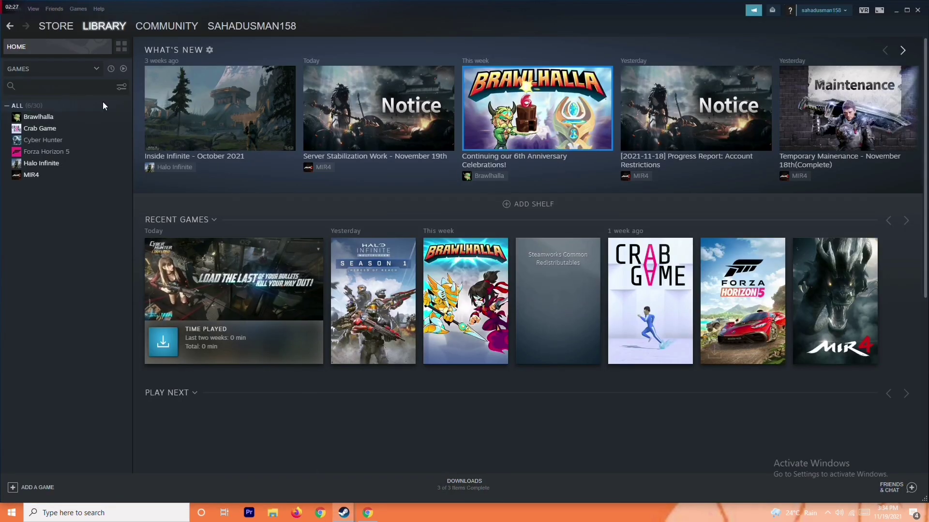
pyautogui.rightClick(90, 128)
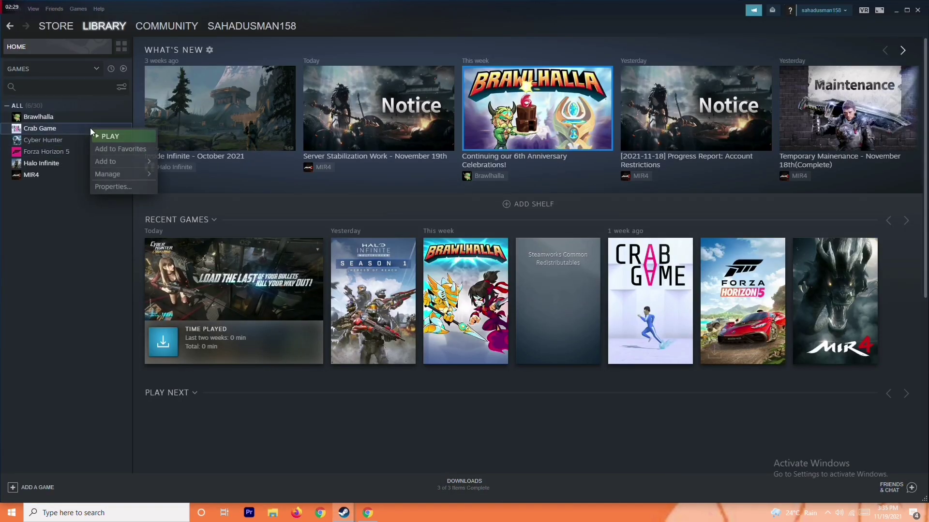
pyautogui.click(121, 186)
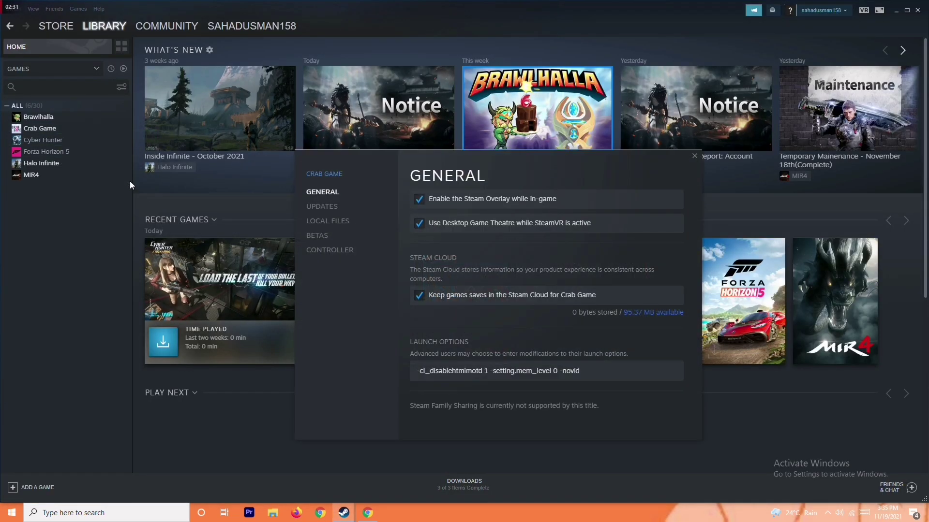
pyautogui.click(352, 221)
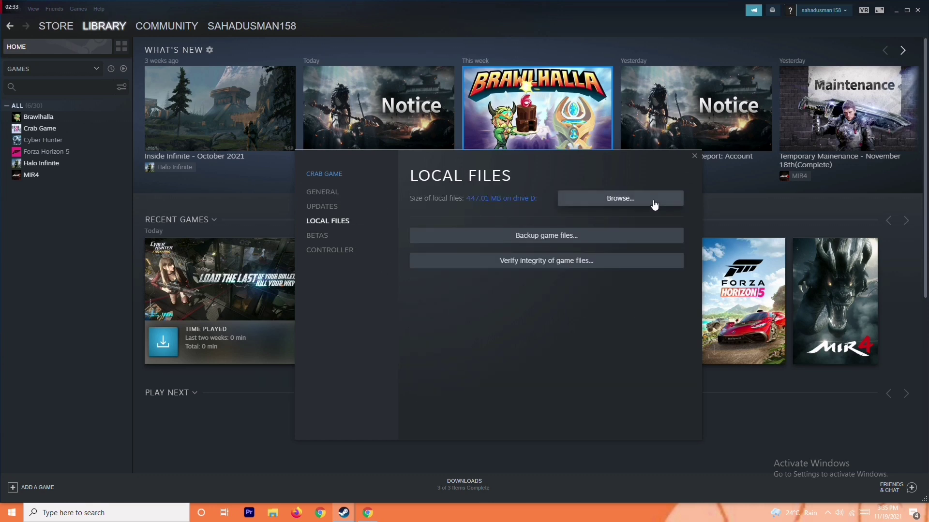
pyautogui.click(619, 197)
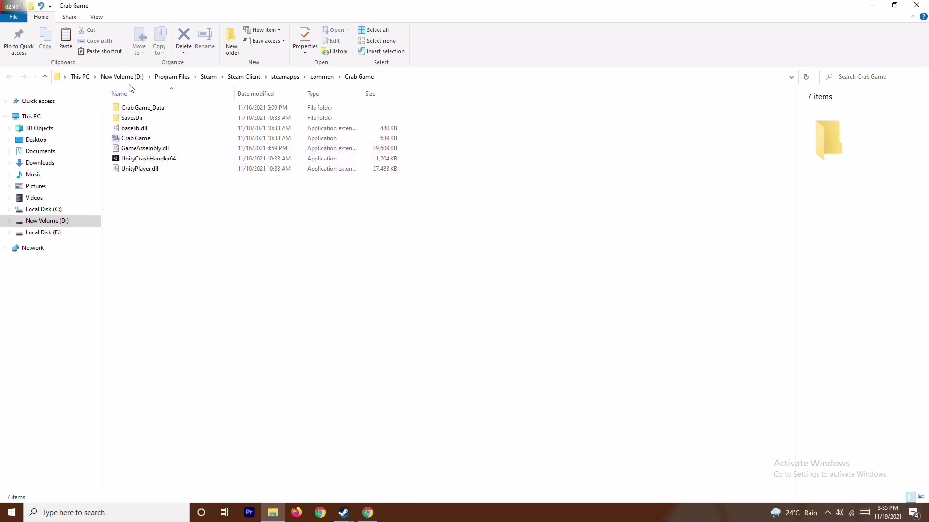
# Run the Crab Game application as administrator, then close its install folder
pyautogui.click(148, 141)
pyautogui.rightClick(148, 141)
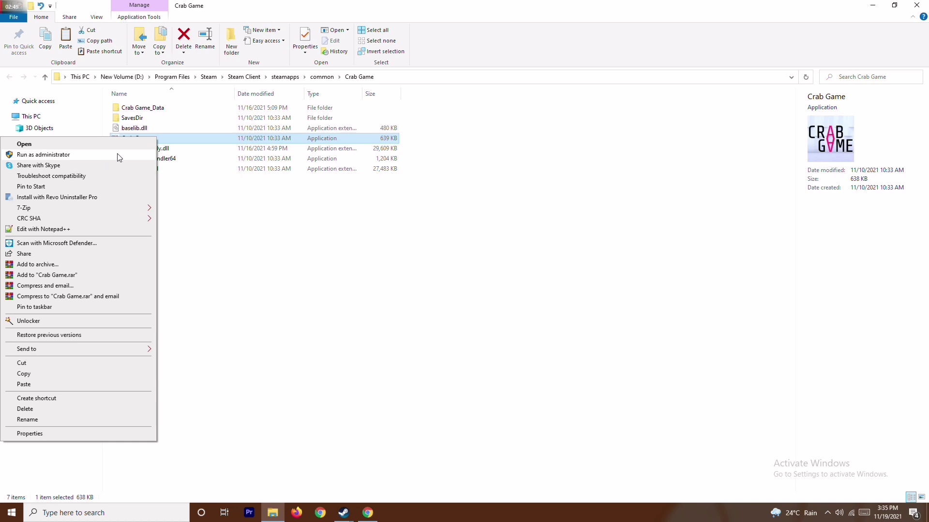
pyautogui.click(292, 225)
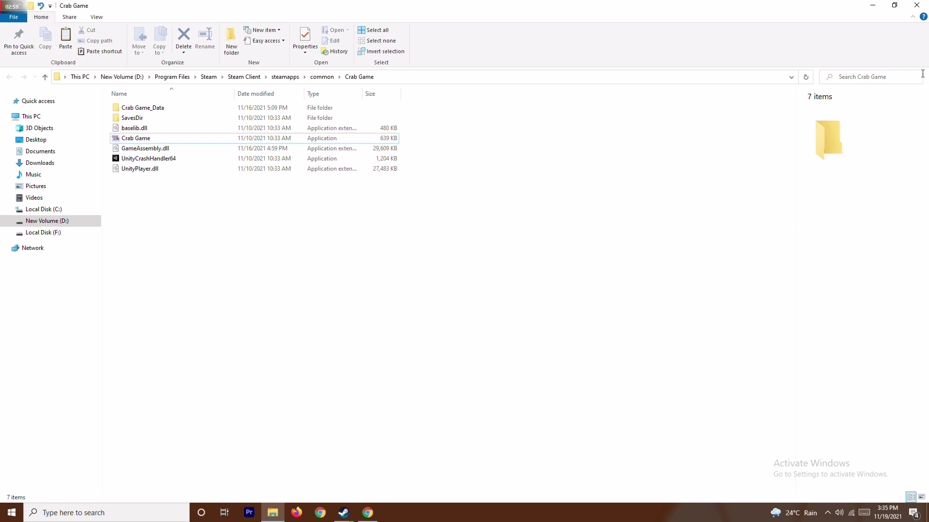
pyautogui.click(918, 5)
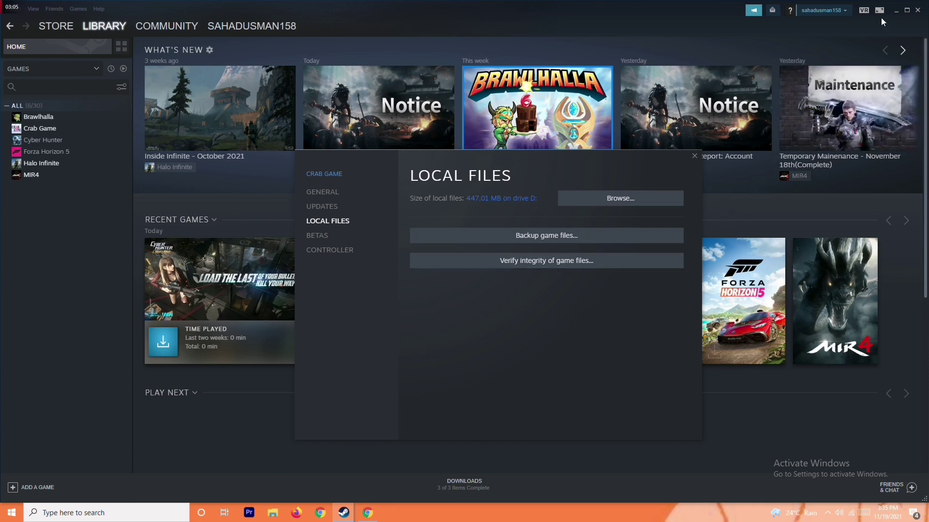
# Minimize the Steam library and close Crab Game's properties window
pyautogui.click(896, 10)
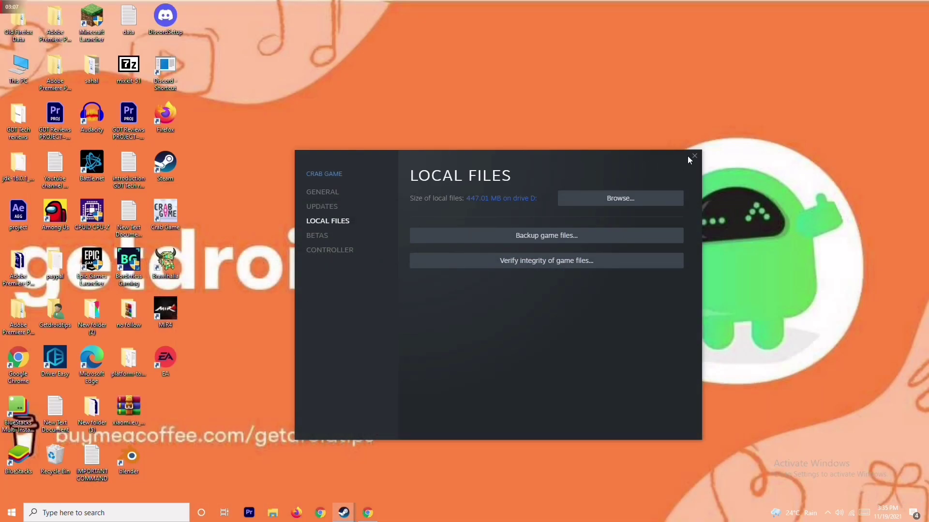
pyautogui.click(692, 156)
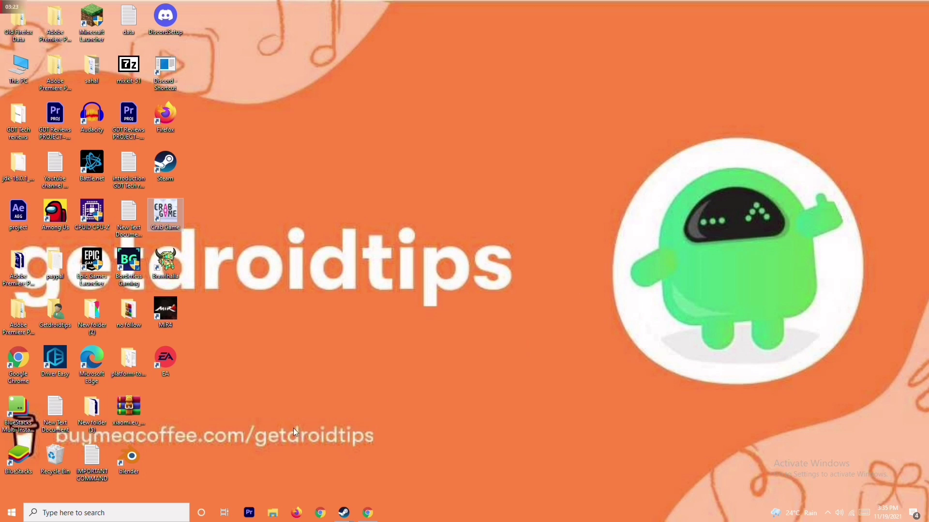
pyautogui.click(115, 513)
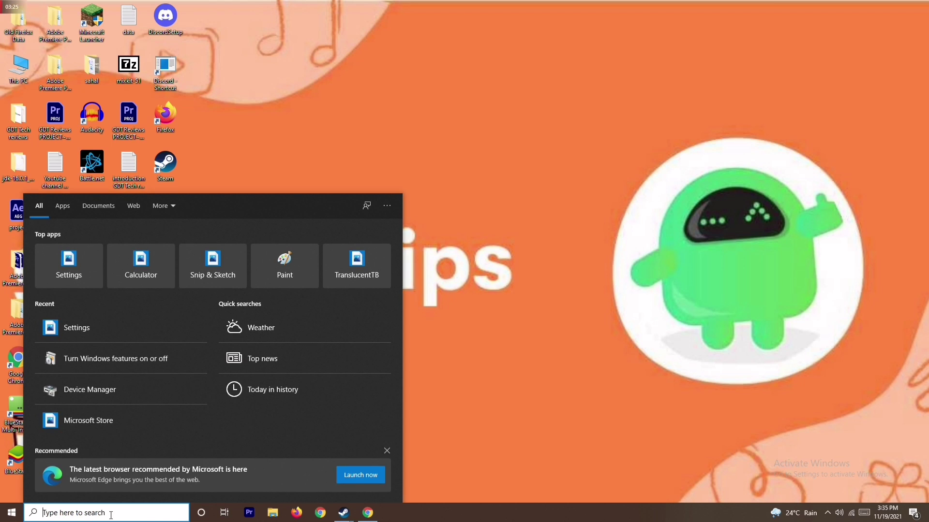
# Open Windows Defender Firewall and leave it turned off for private and public networks
pyautogui.write('w')
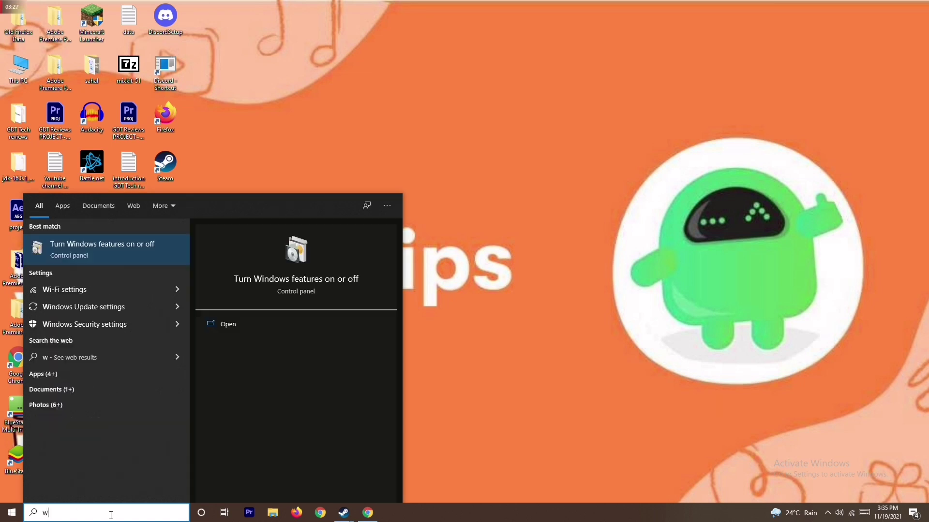
pyautogui.write('indows')
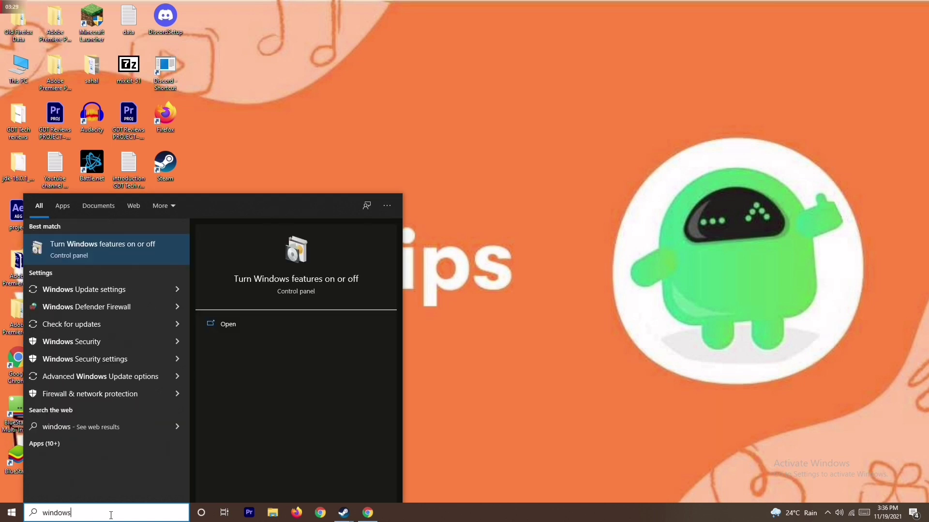
pyautogui.click(132, 306)
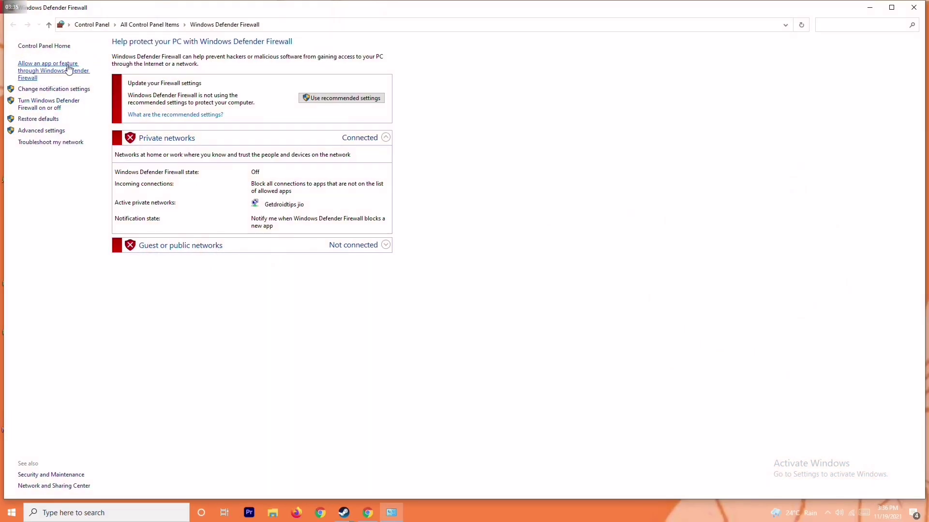
pyautogui.click(50, 102)
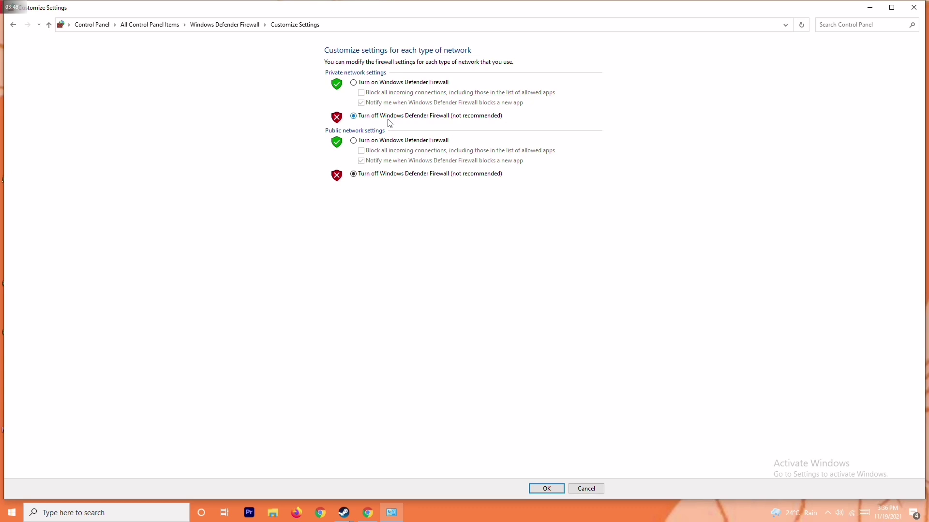
pyautogui.click(371, 83)
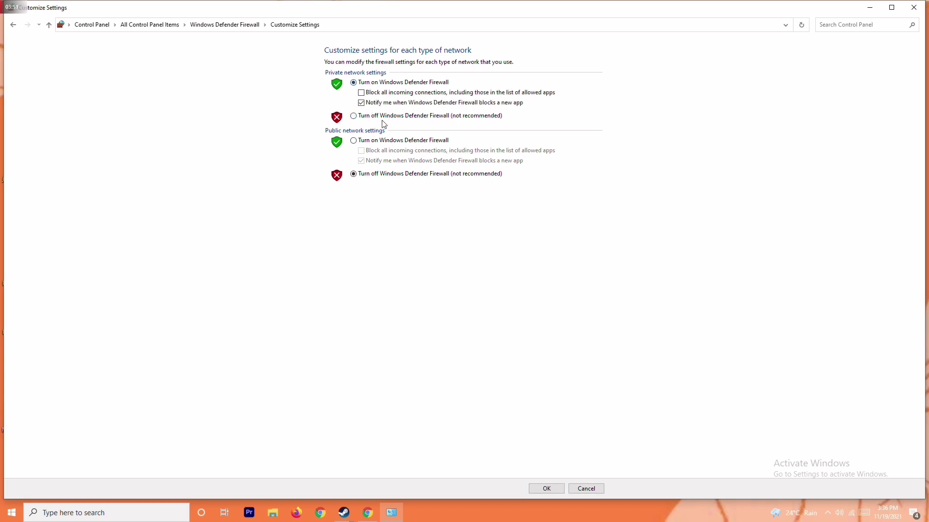
pyautogui.click(379, 117)
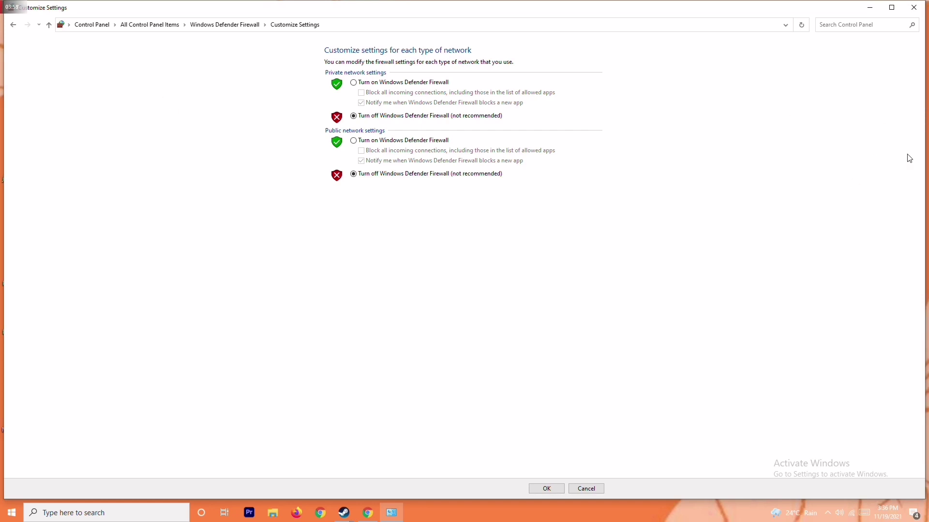
# Close the firewall settings window and dismiss the Start menu's power options
pyautogui.click(914, 8)
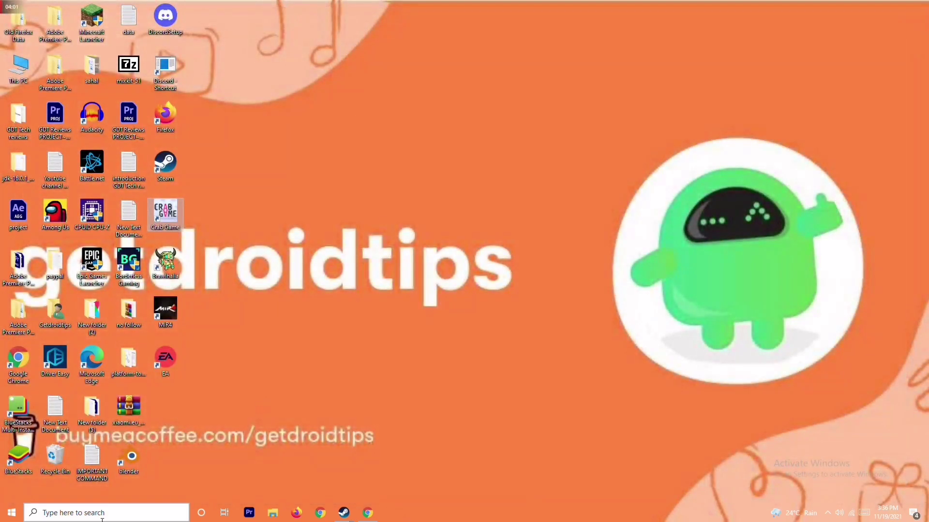
pyautogui.click(12, 513)
pyautogui.click(19, 487)
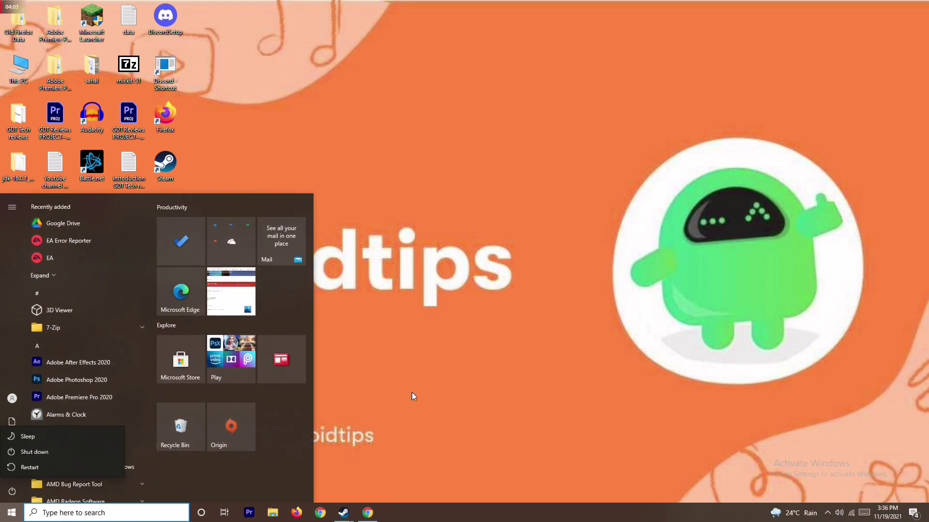
pyautogui.click(485, 341)
pyautogui.click(484, 341)
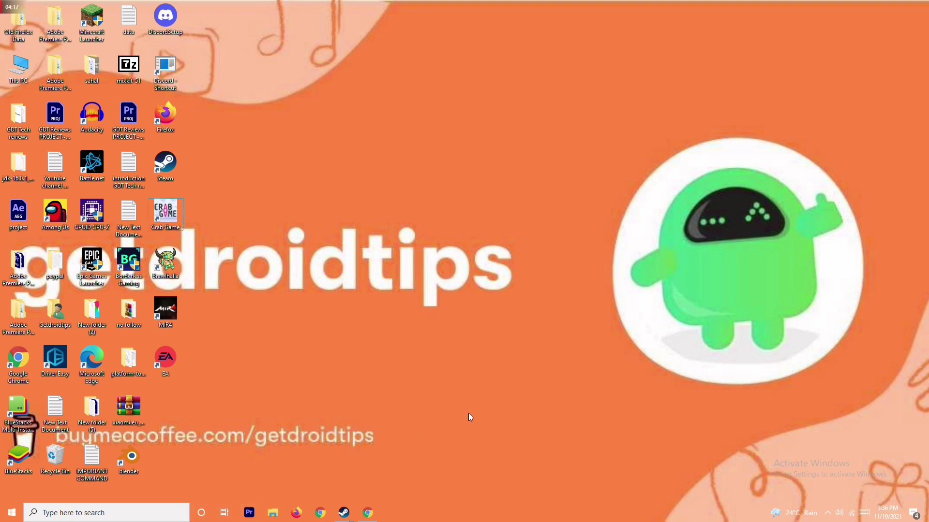
# Go to Virus & threat protection via Settings > Update & Security > Windows Security
pyautogui.press('super+i')
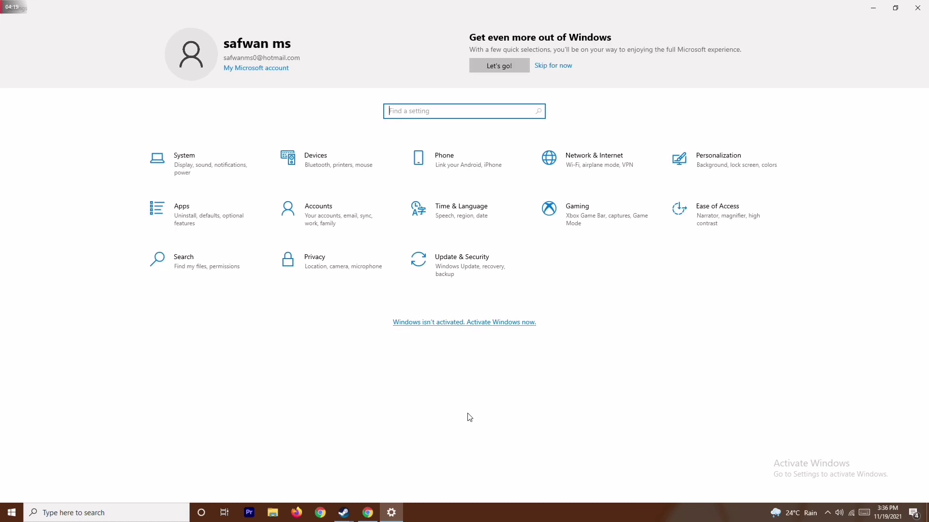
pyautogui.click(473, 260)
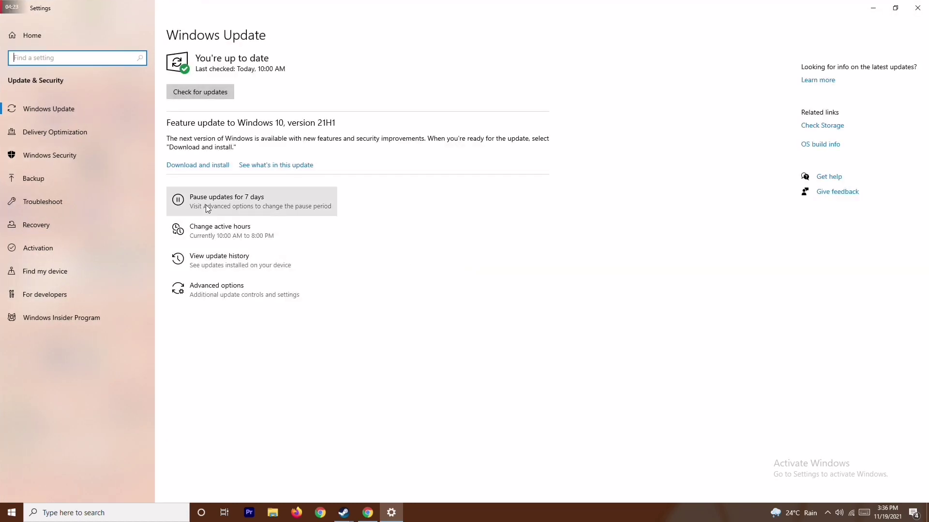
pyautogui.click(60, 156)
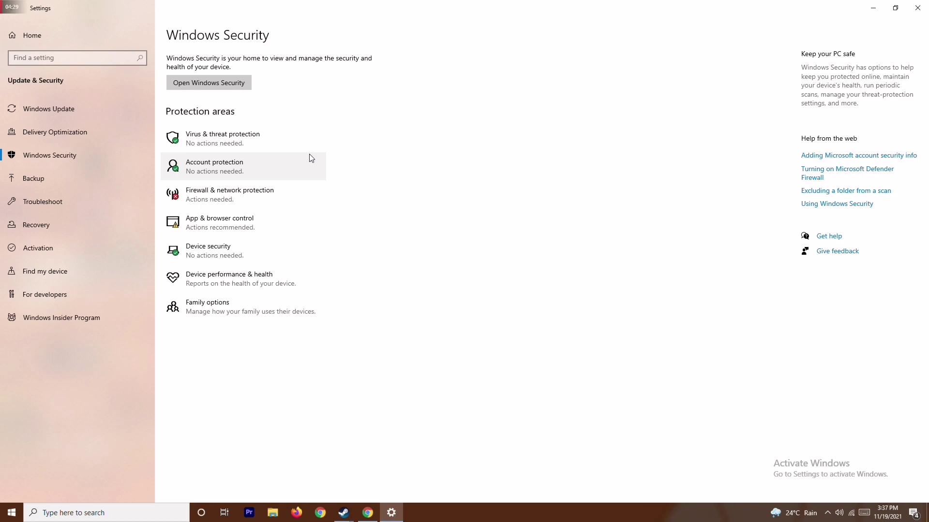
pyautogui.click(283, 142)
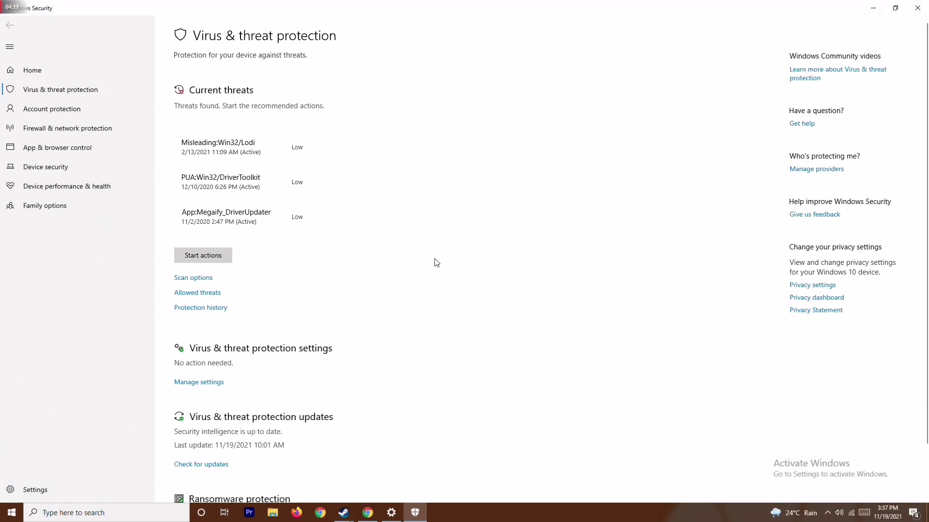
# Switch Real-time protection off, approve the confirmation, and close Windows Security
pyautogui.scroll(-2, 433, 265)
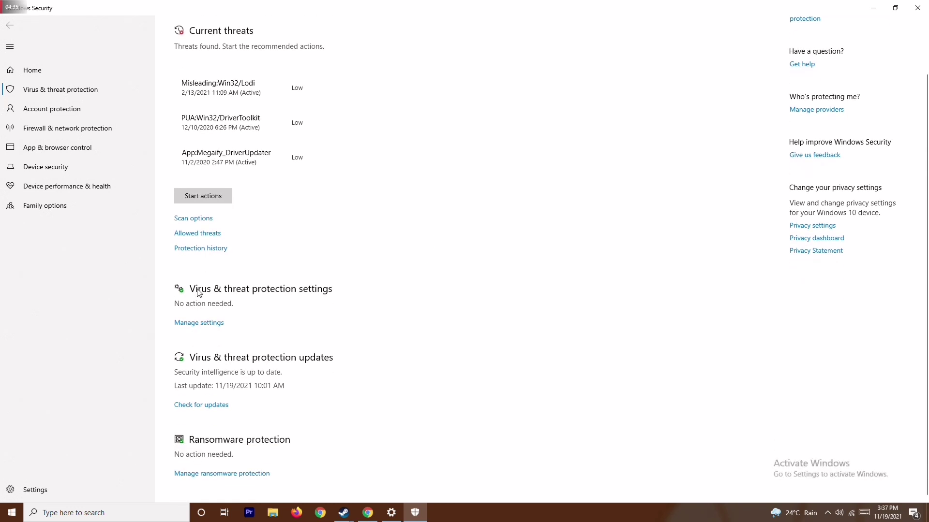
pyautogui.click(207, 327)
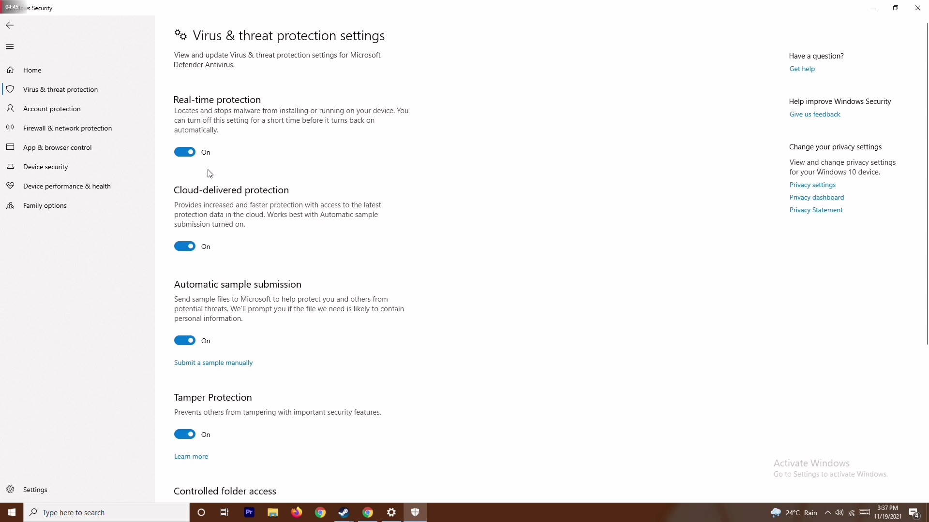
pyautogui.click(185, 151)
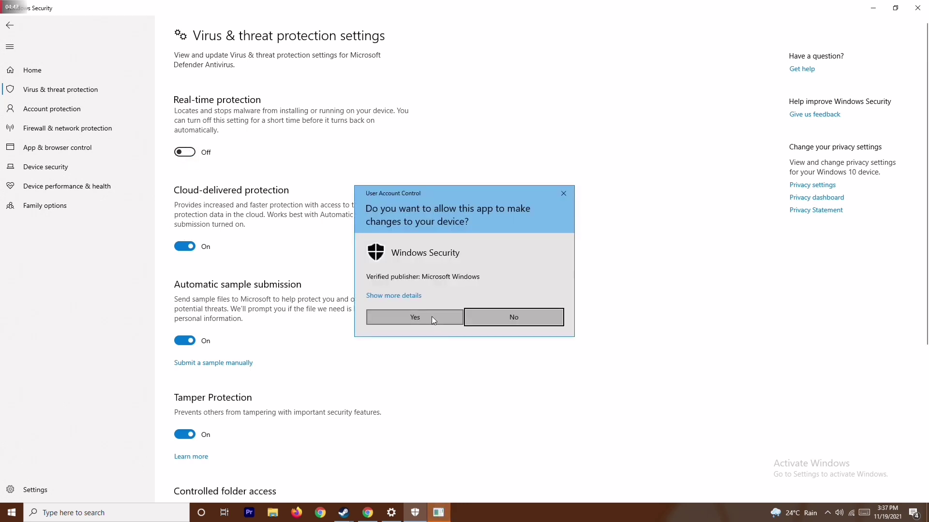
pyautogui.click(431, 316)
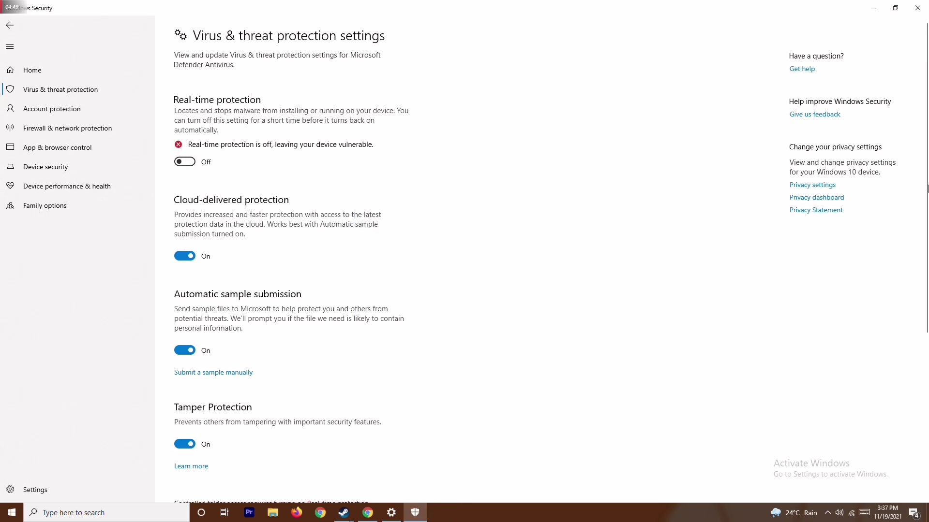
pyautogui.click(923, 5)
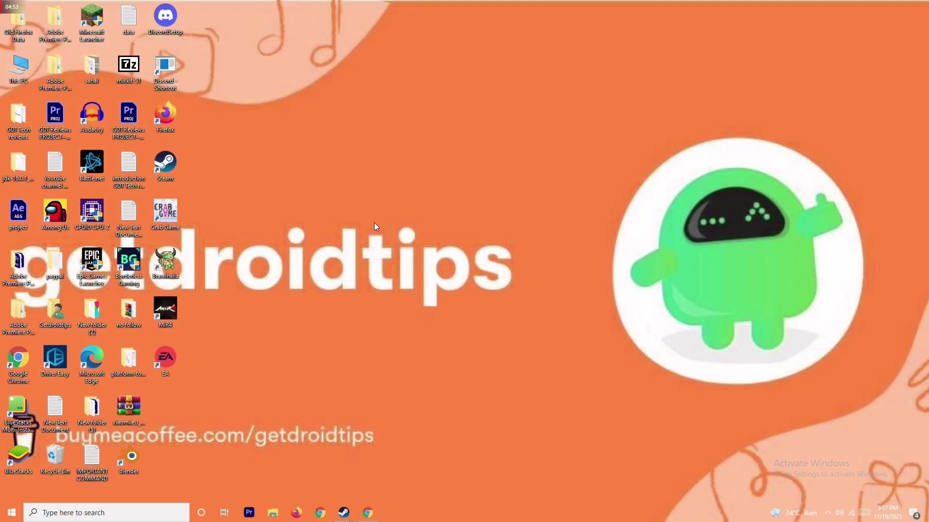
# Refresh the desktop from its context menu, then bring up and dismiss the taskbar menu
pyautogui.rightClick(373, 223)
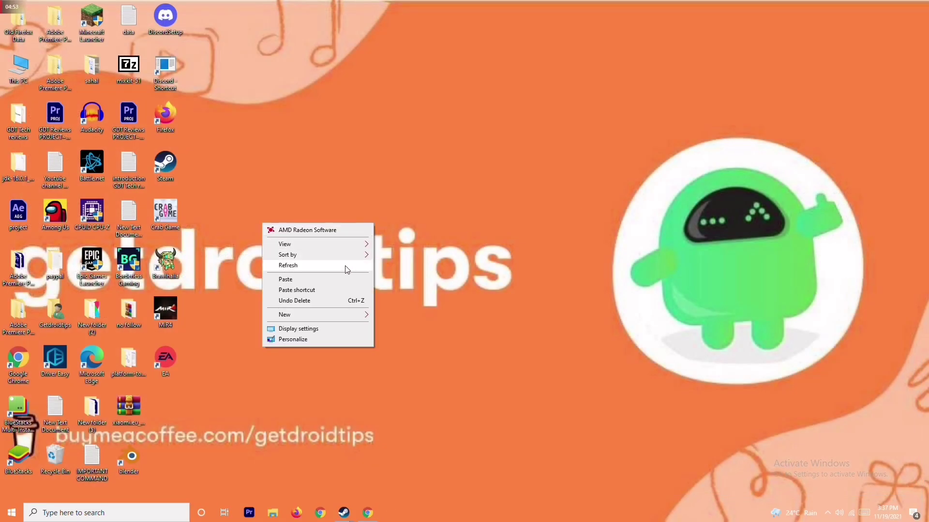
pyautogui.click(348, 270)
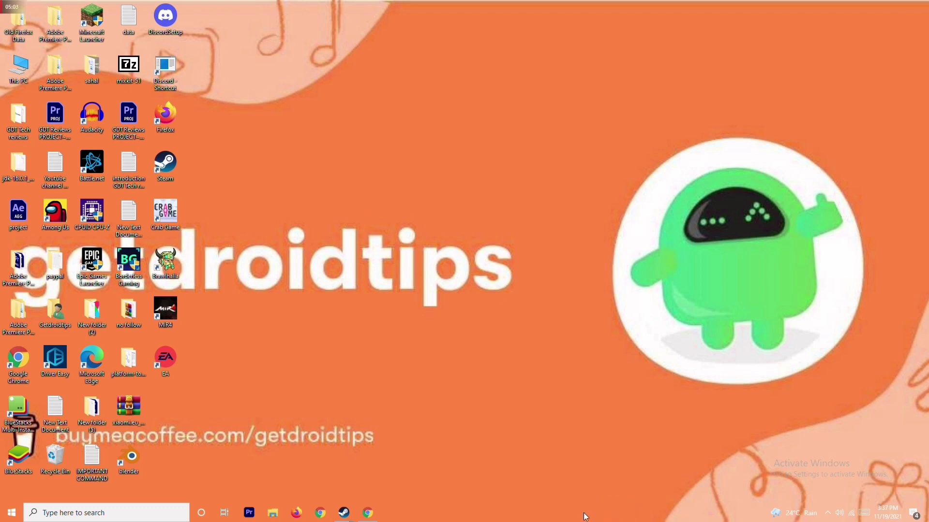
pyautogui.rightClick(611, 515)
pyautogui.click(383, 213)
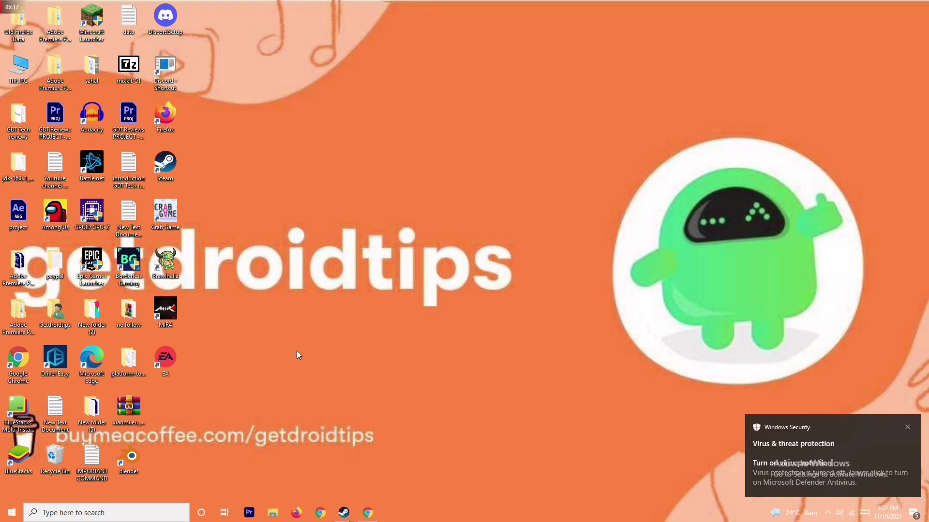
# Bring up the Steam library and view Forza Horizon 5's options and game page
pyautogui.moveTo(342, 510)
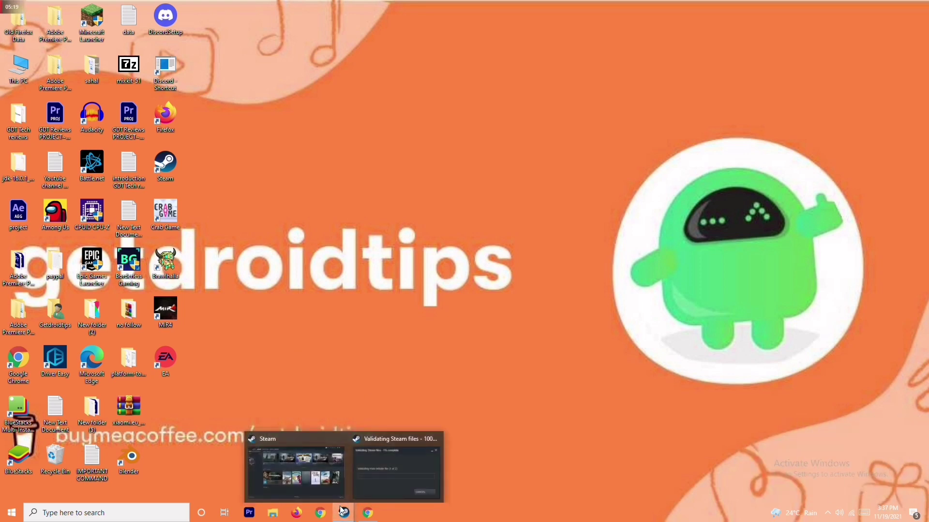
pyautogui.click(326, 463)
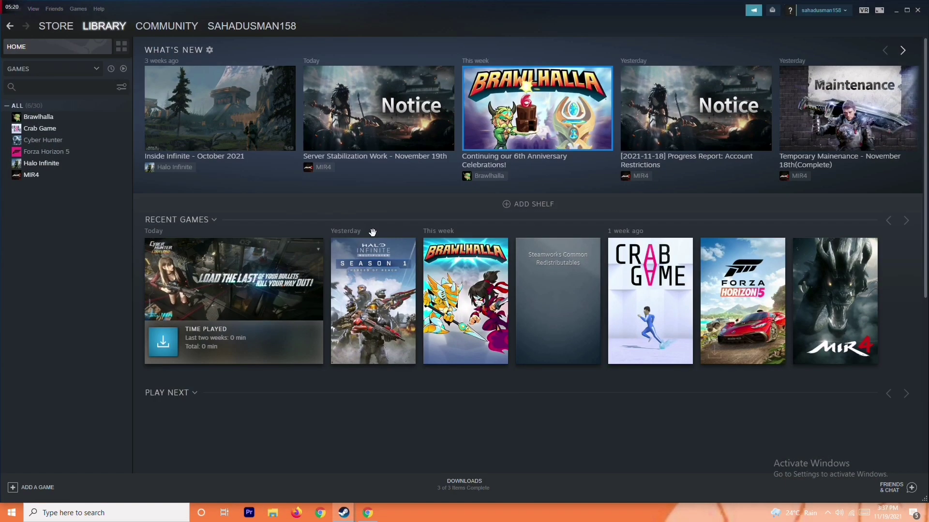
pyautogui.rightClick(77, 157)
pyautogui.moveTo(102, 199)
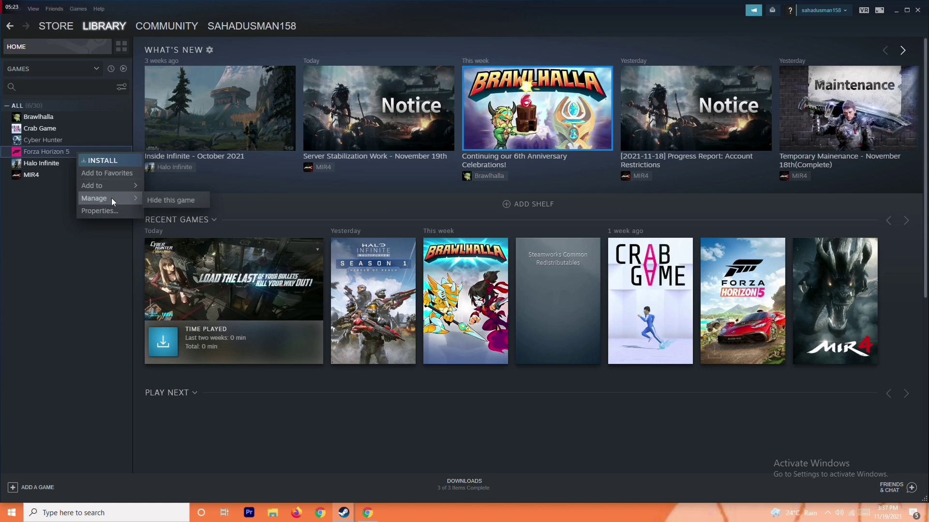
pyautogui.moveTo(133, 189)
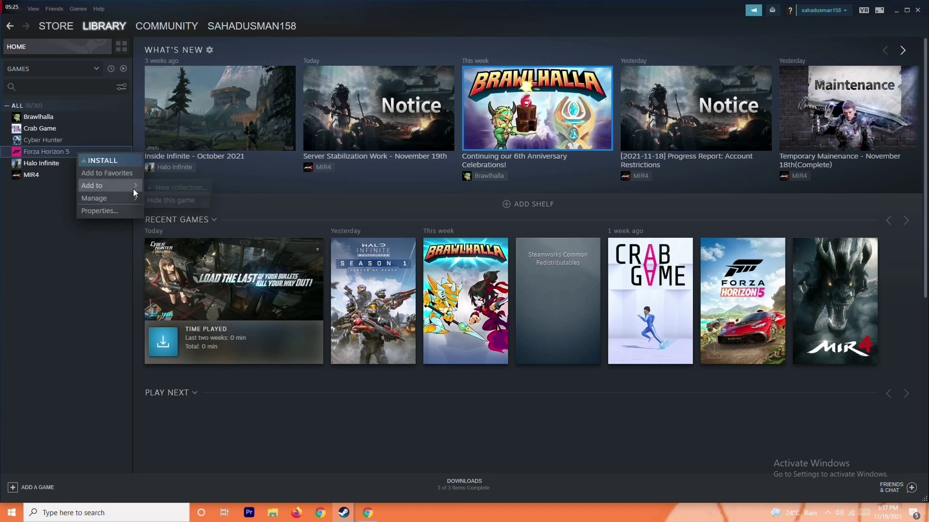
pyautogui.click(60, 233)
pyautogui.click(73, 152)
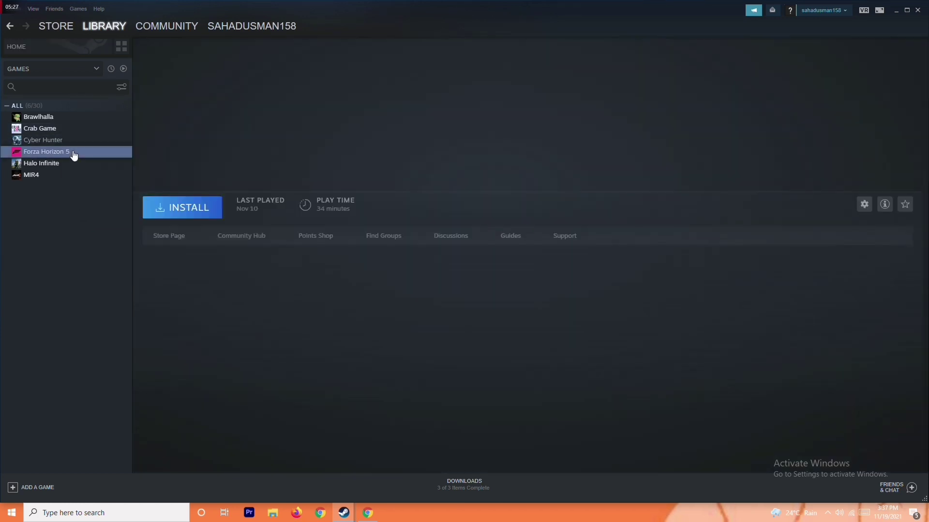
# Show Crab Game's library page and check its options, then minimize Steam
pyautogui.click(51, 132)
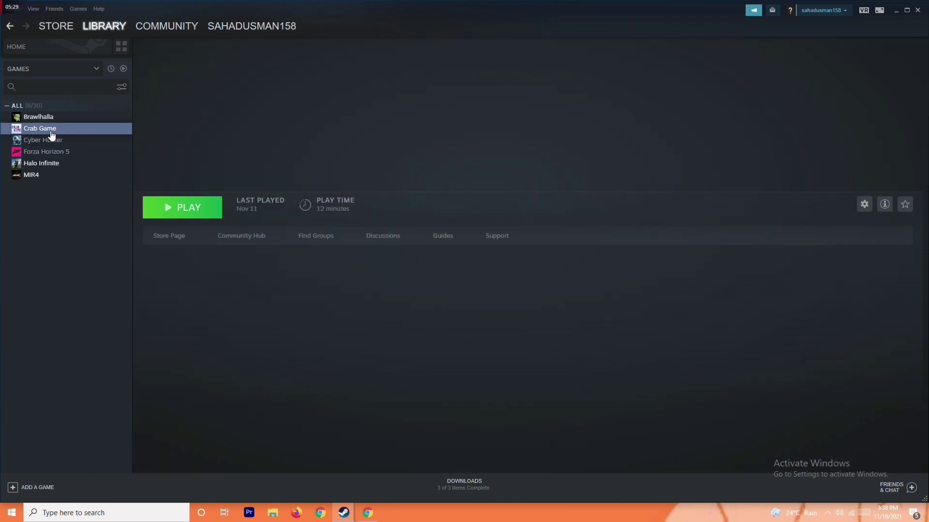
pyautogui.rightClick(82, 133)
pyautogui.moveTo(109, 178)
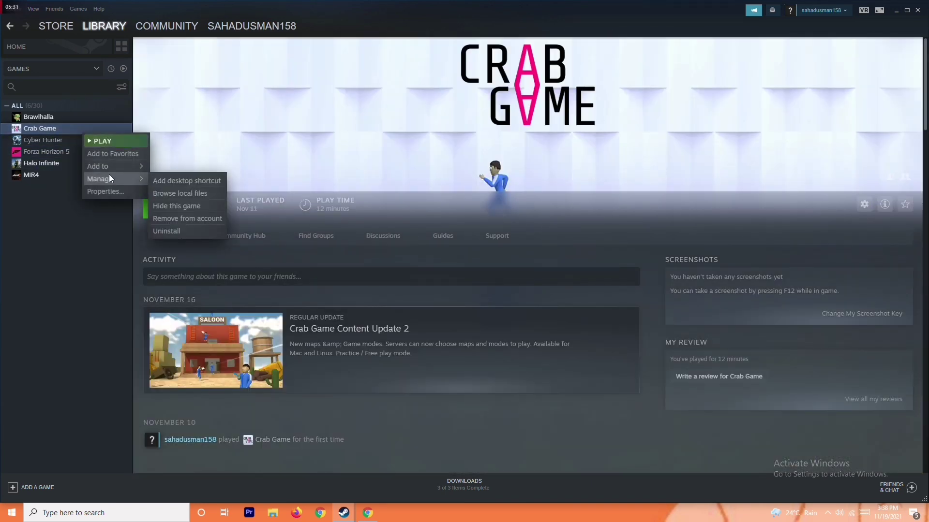
pyautogui.click(69, 271)
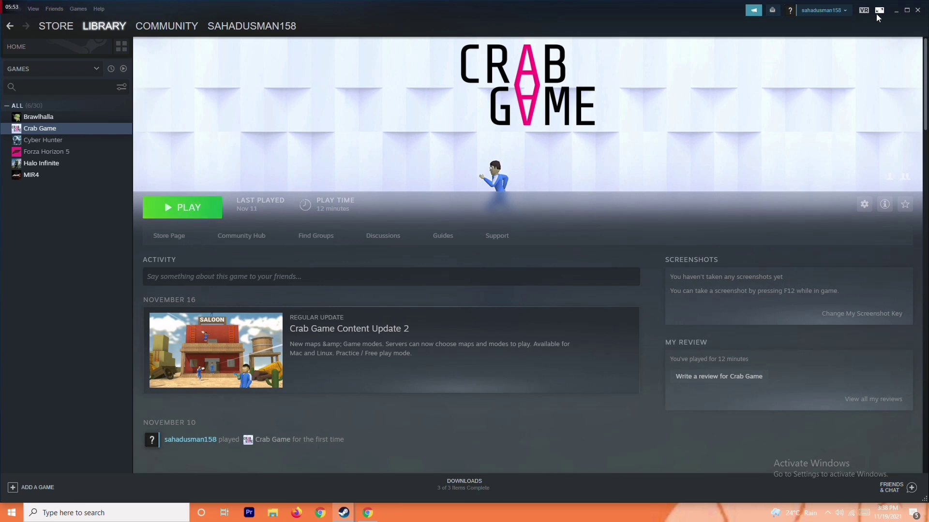
pyautogui.click(896, 10)
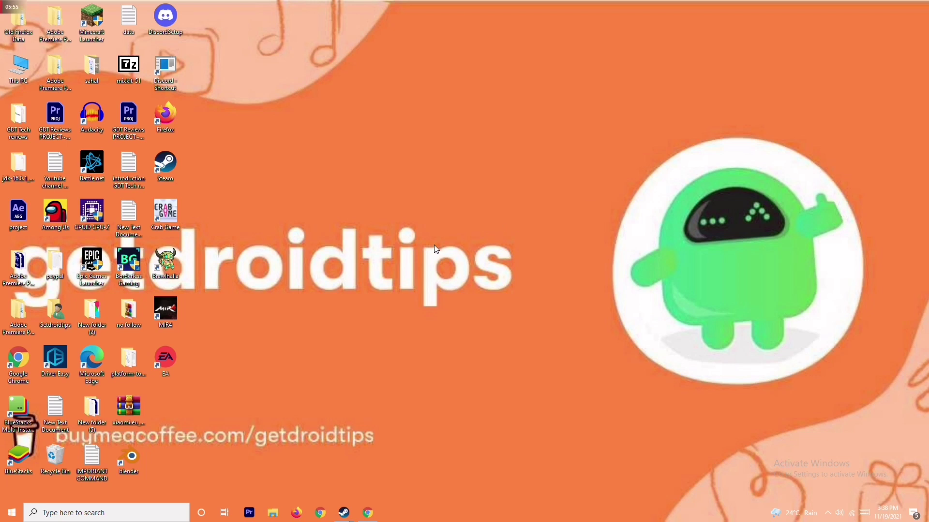